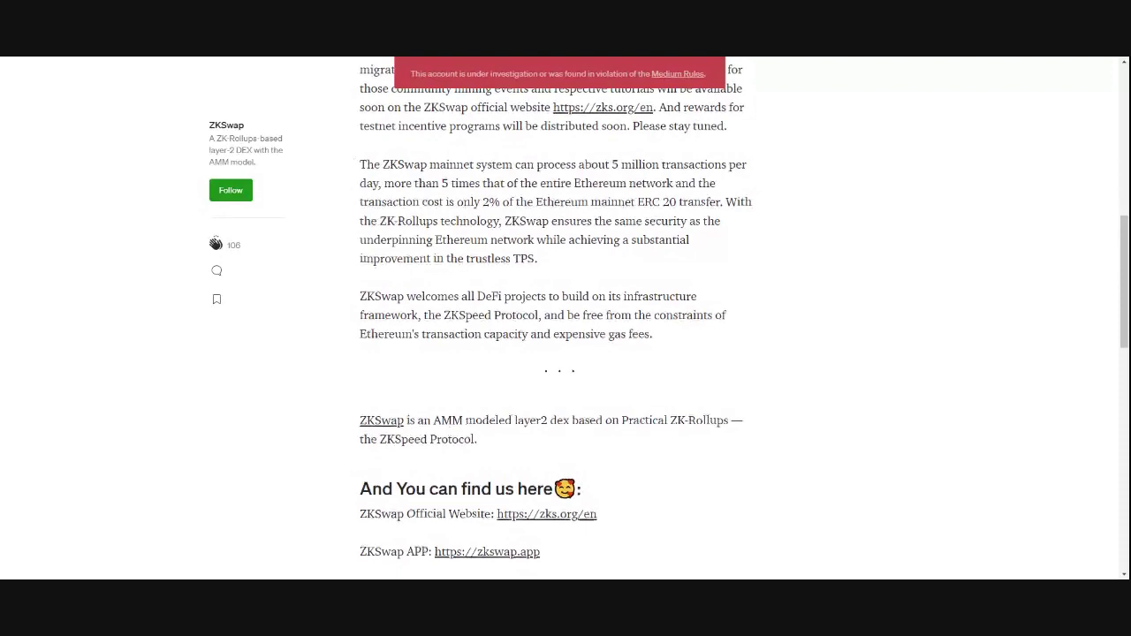
scroll(433, 278, "up", 5)
scroll(433, 282, "up", 1)
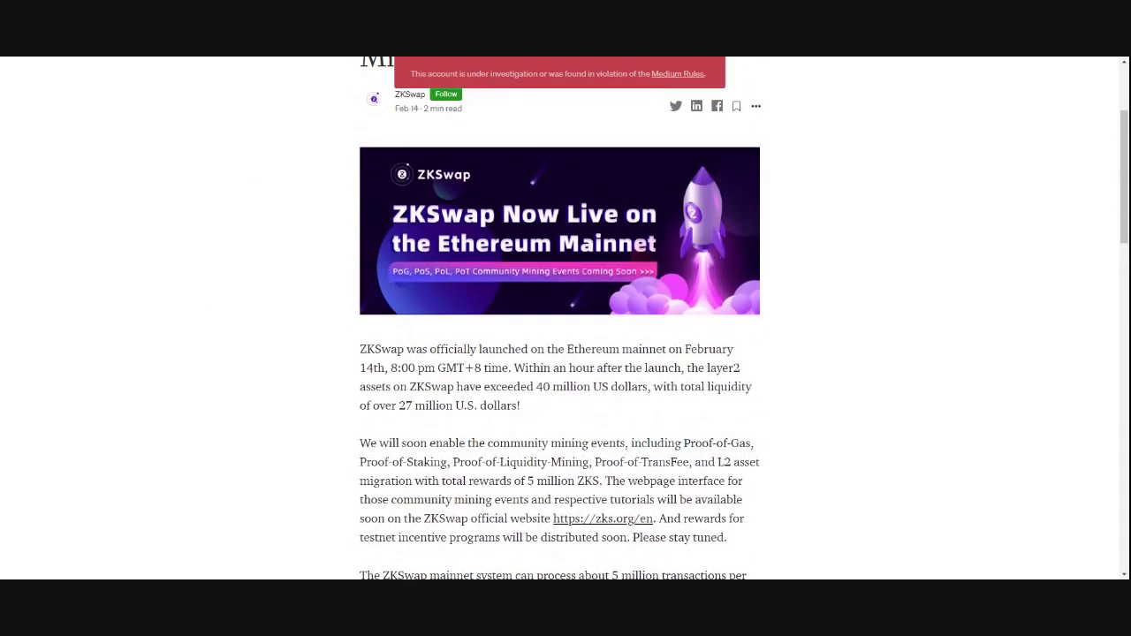
scroll(398, 361, "down", 2)
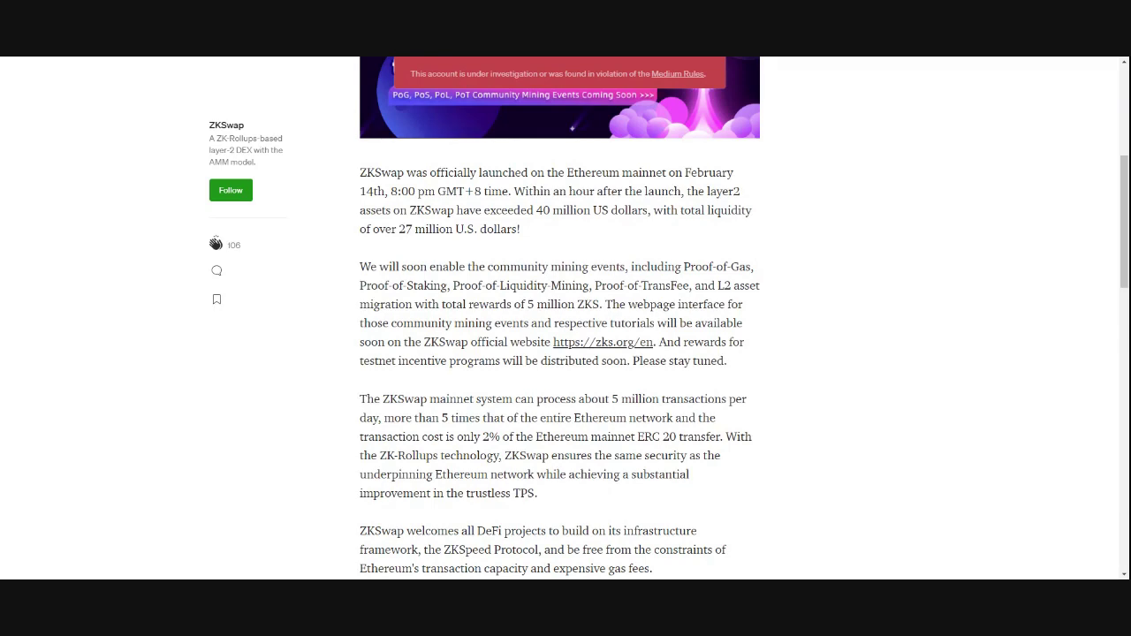
scroll(324, 441, "down", 1)
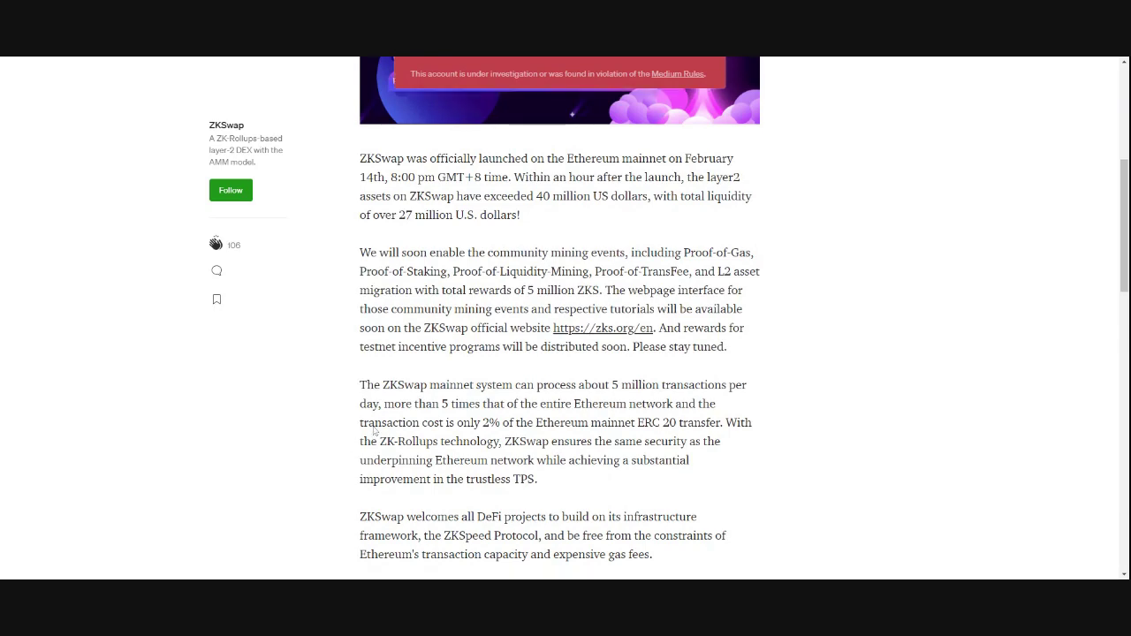
scroll(323, 440, "down", 1)
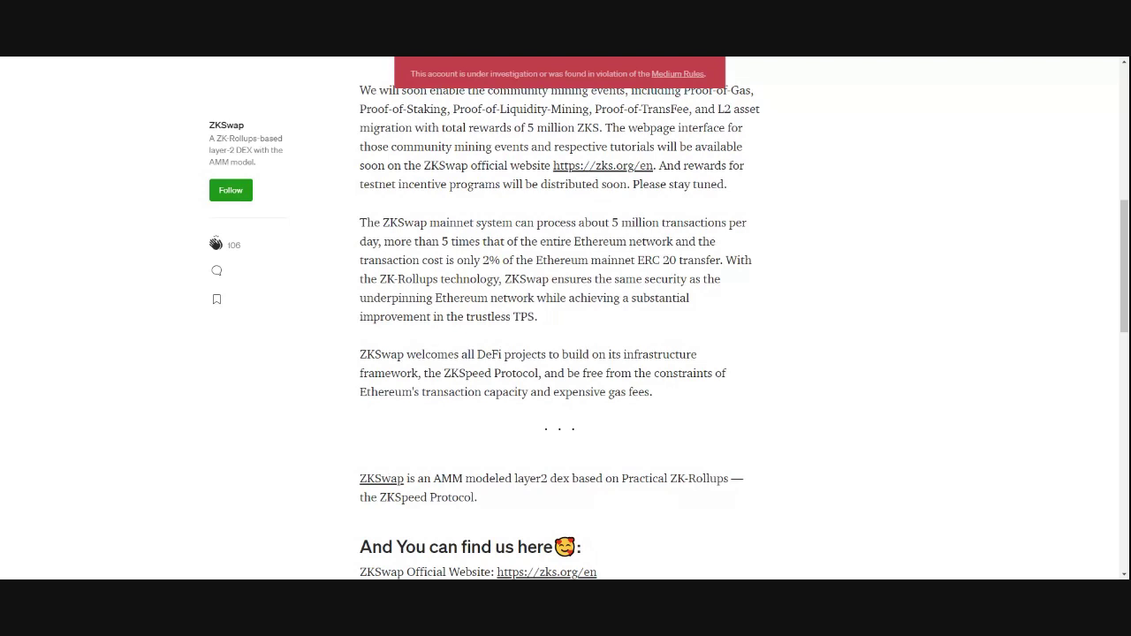
scroll(339, 417, "down", 3)
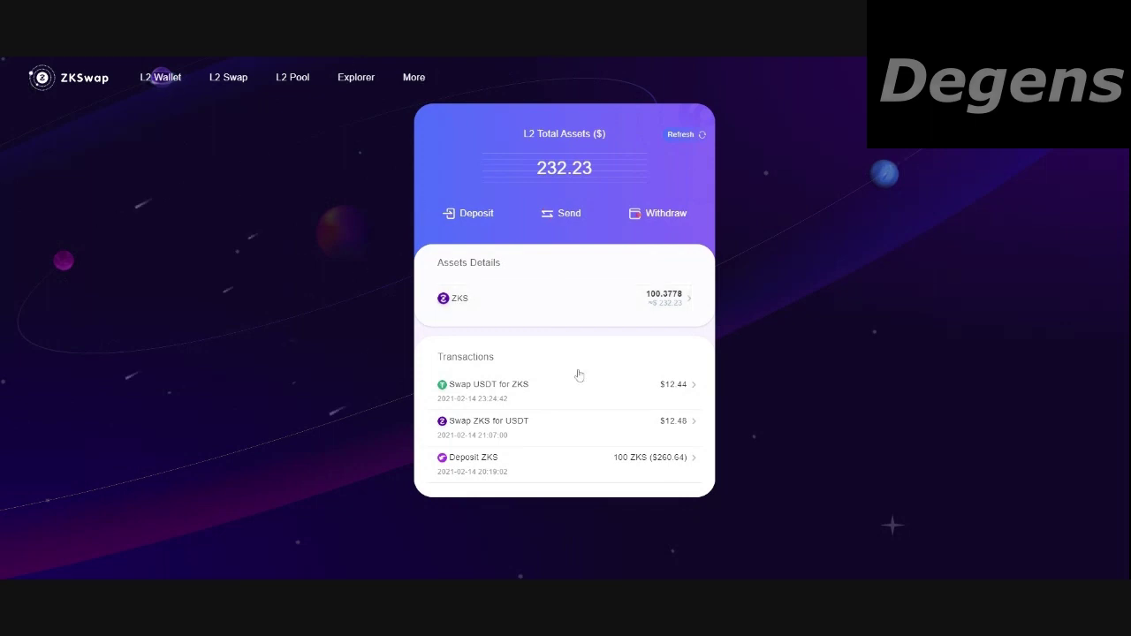
On the L2 Swap form, set ZKS as the input token and USDT as the output
left_click(228, 80)
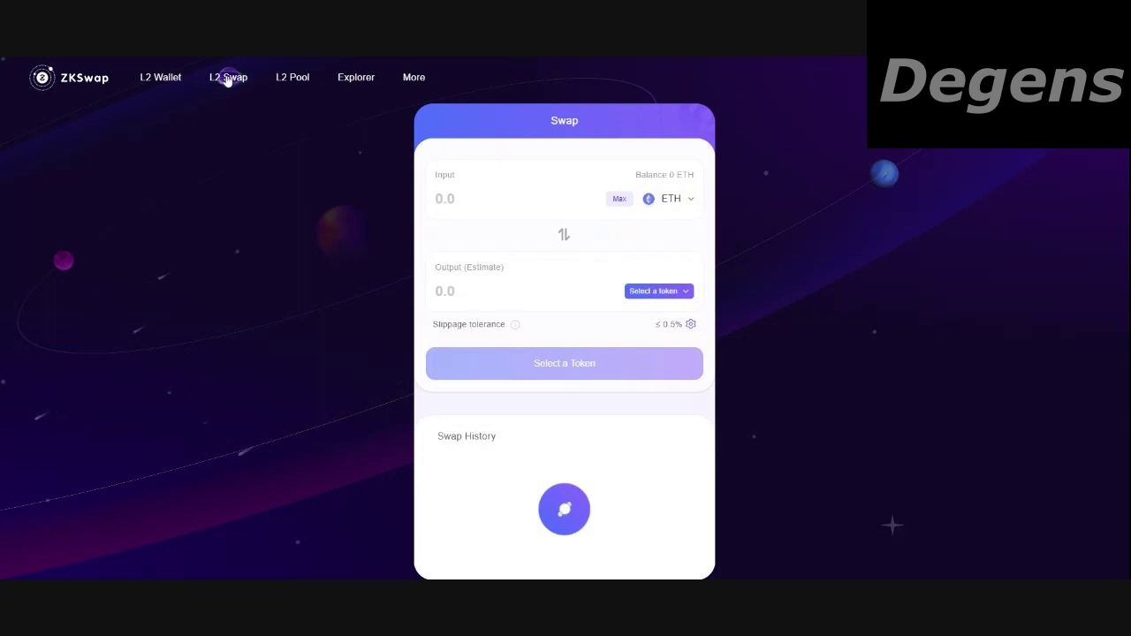
left_click(689, 202)
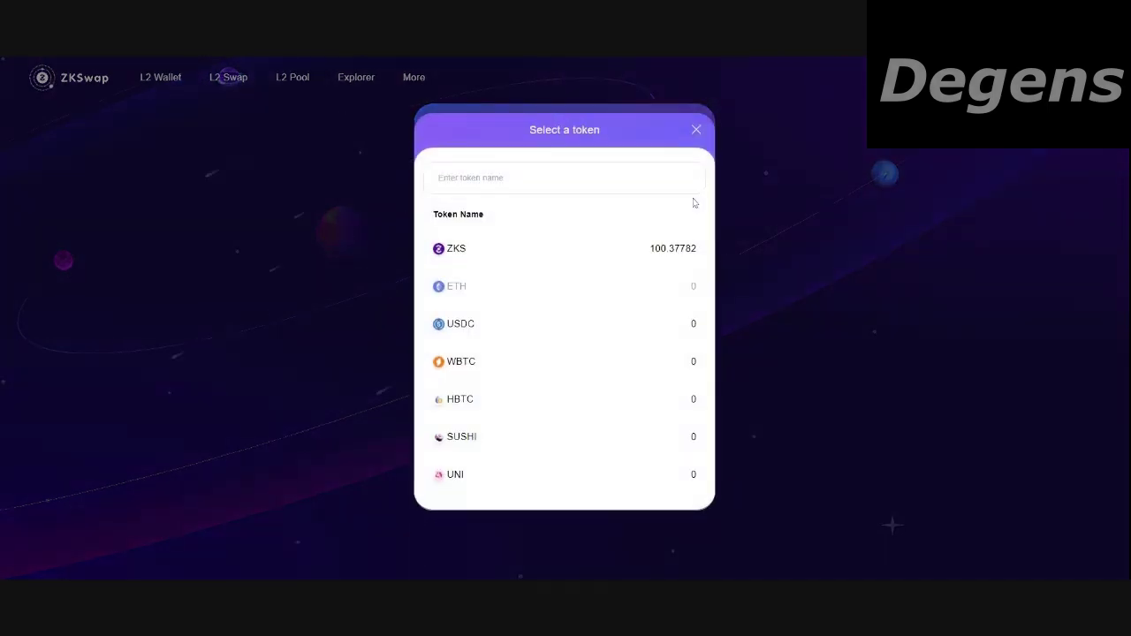
left_click(525, 252)
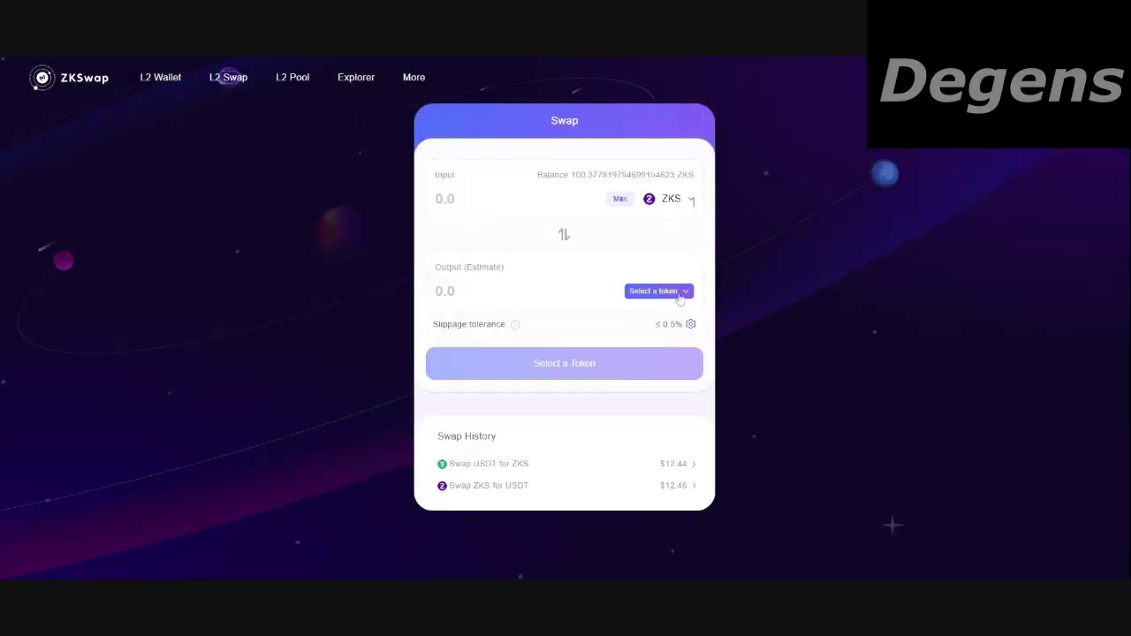
left_click(683, 295)
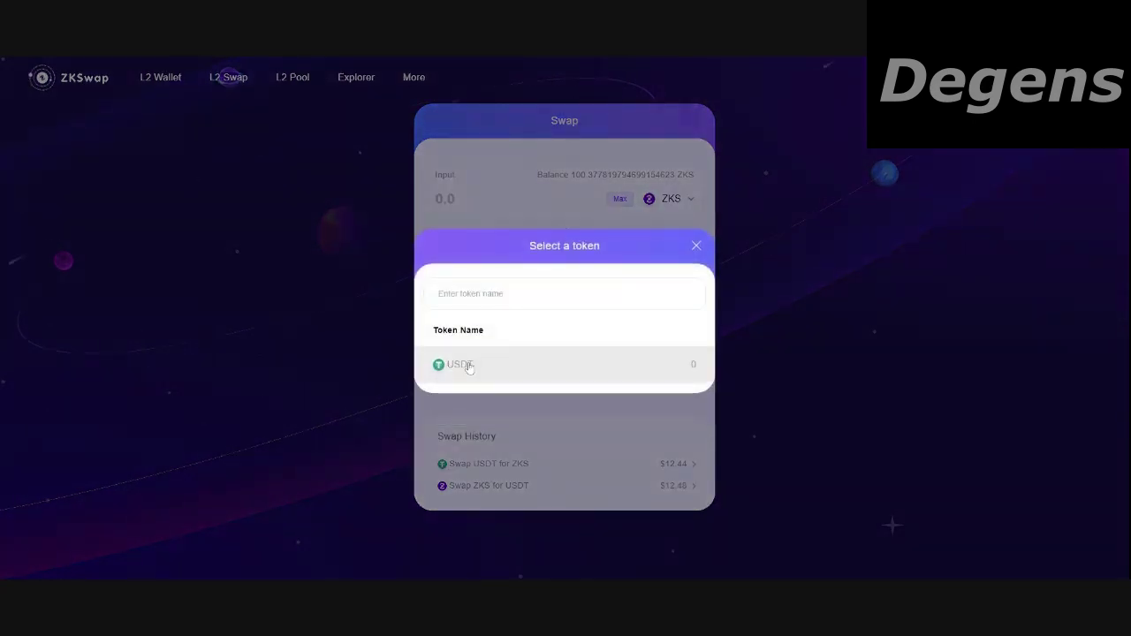
left_click(469, 363)
Swap 10 ZKS for about 23.07 USDT and dismiss the submitted confirmation
left_click(435, 198)
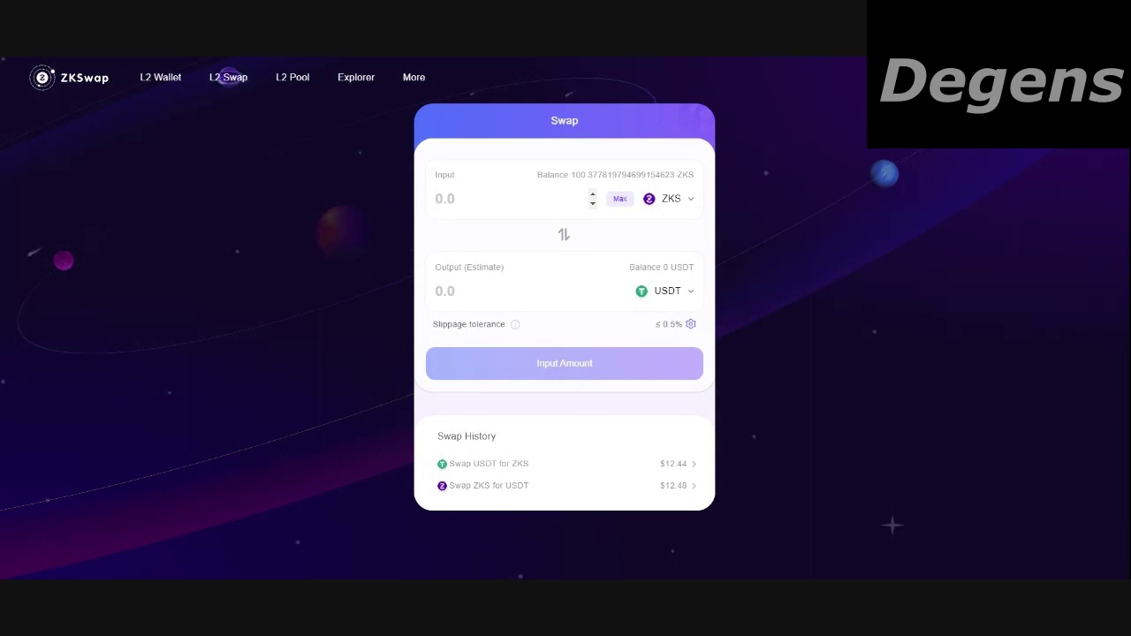
type("10")
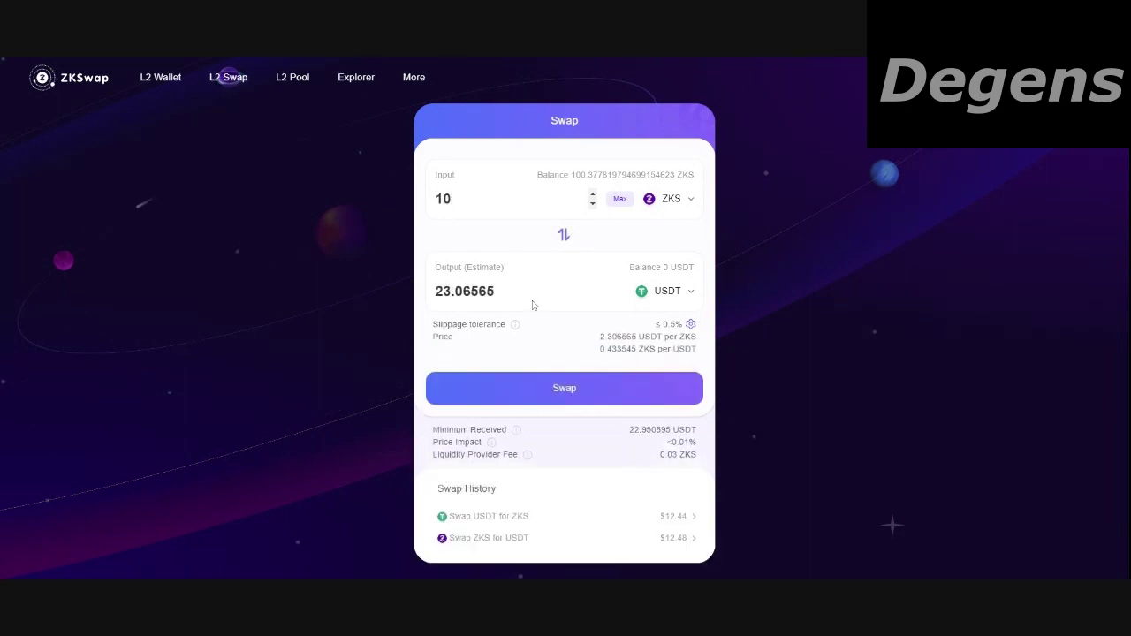
left_click(566, 395)
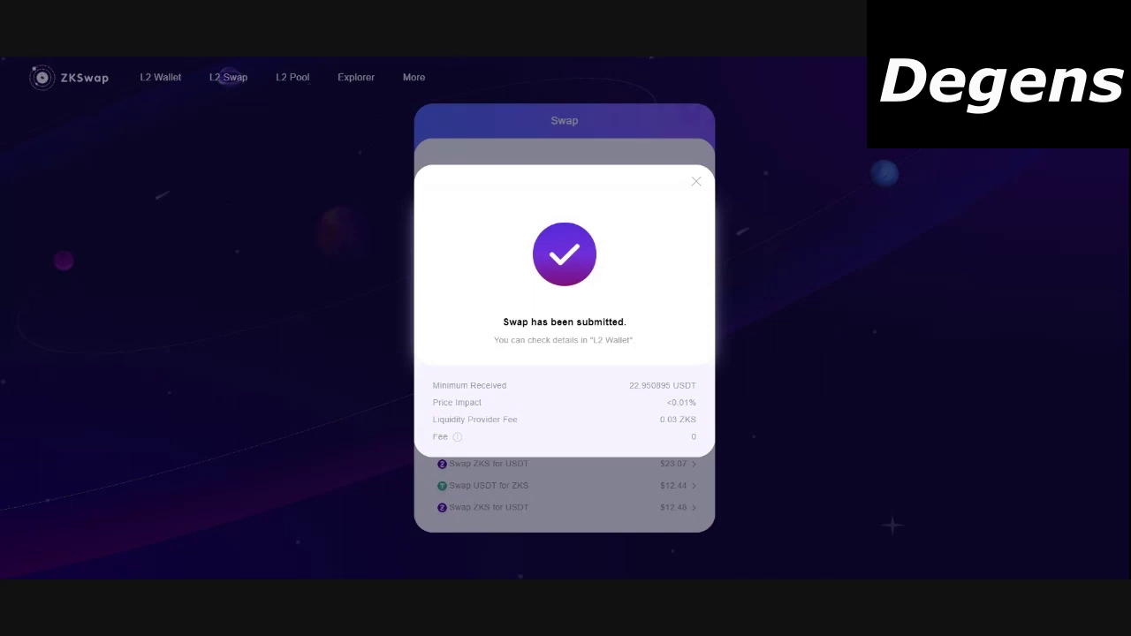
left_click(697, 182)
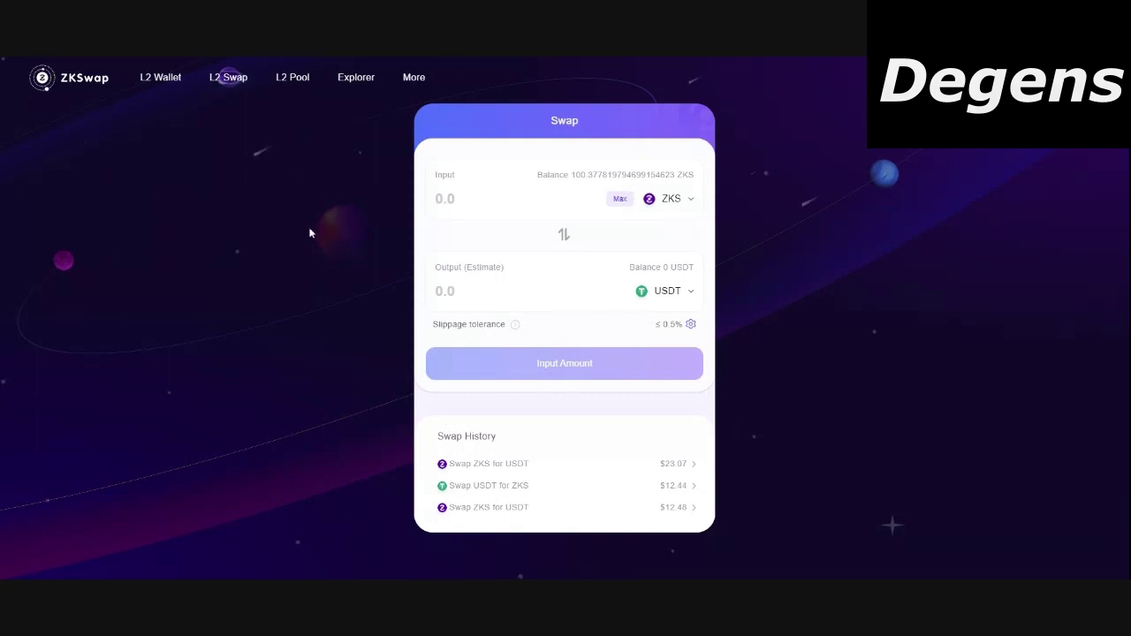
Return to the L2 Wallet to see the $23.07 ZKS-for-USDT swap listed
left_click(158, 77)
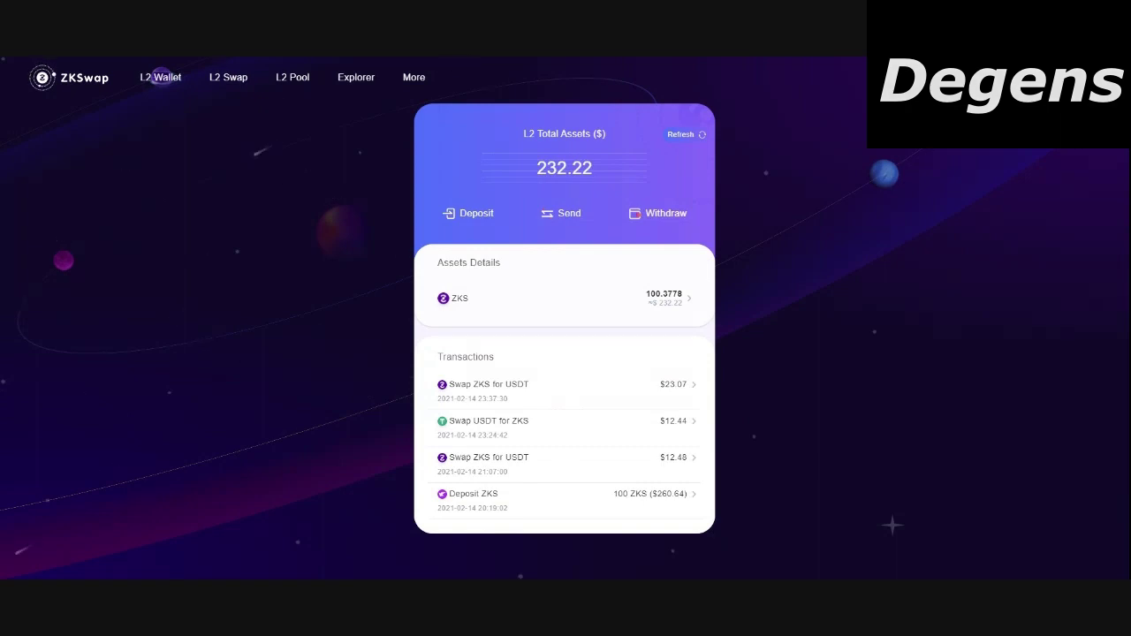
Go back to the swap form and close the output token chooser without selecting
left_click(234, 79)
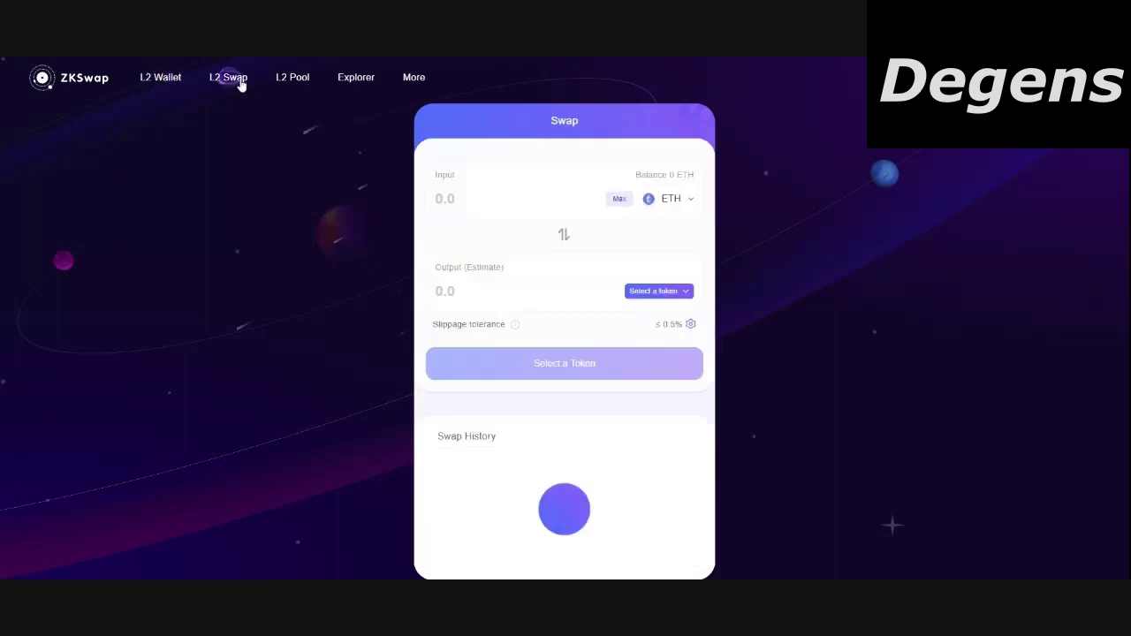
left_click(682, 294)
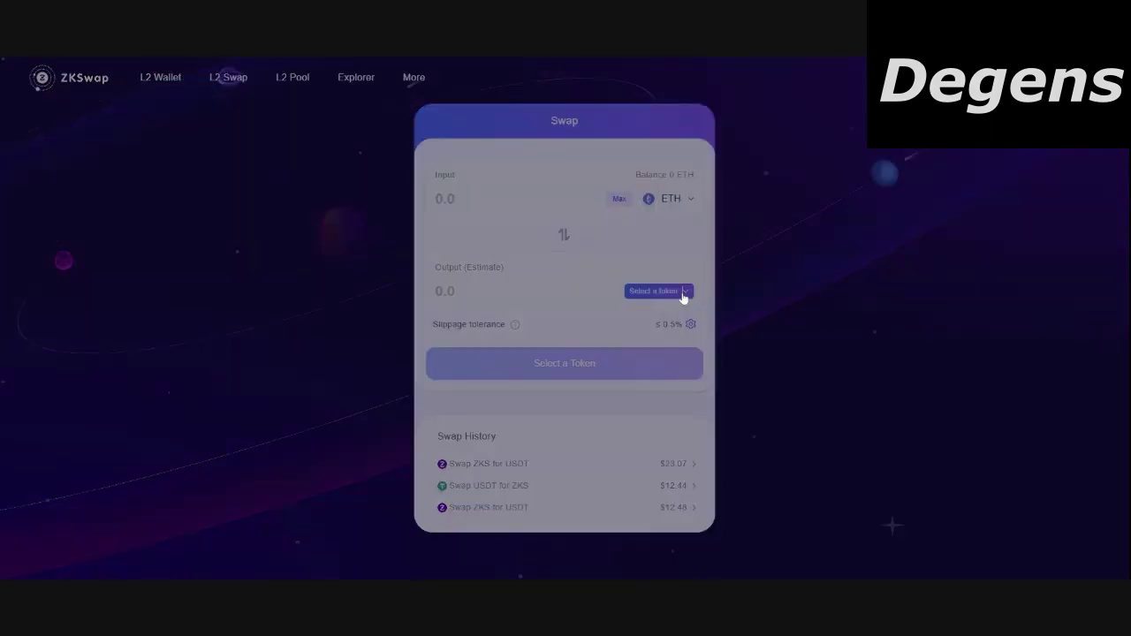
left_click(696, 228)
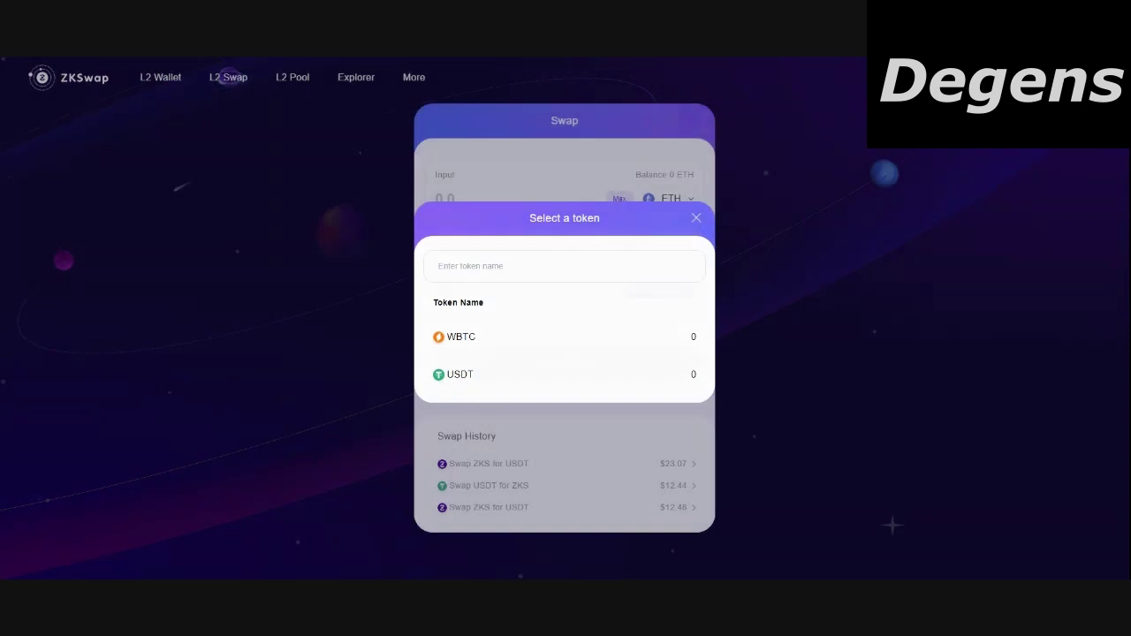
Scroll through the full input token list, then close it without picking a token
left_click(693, 199)
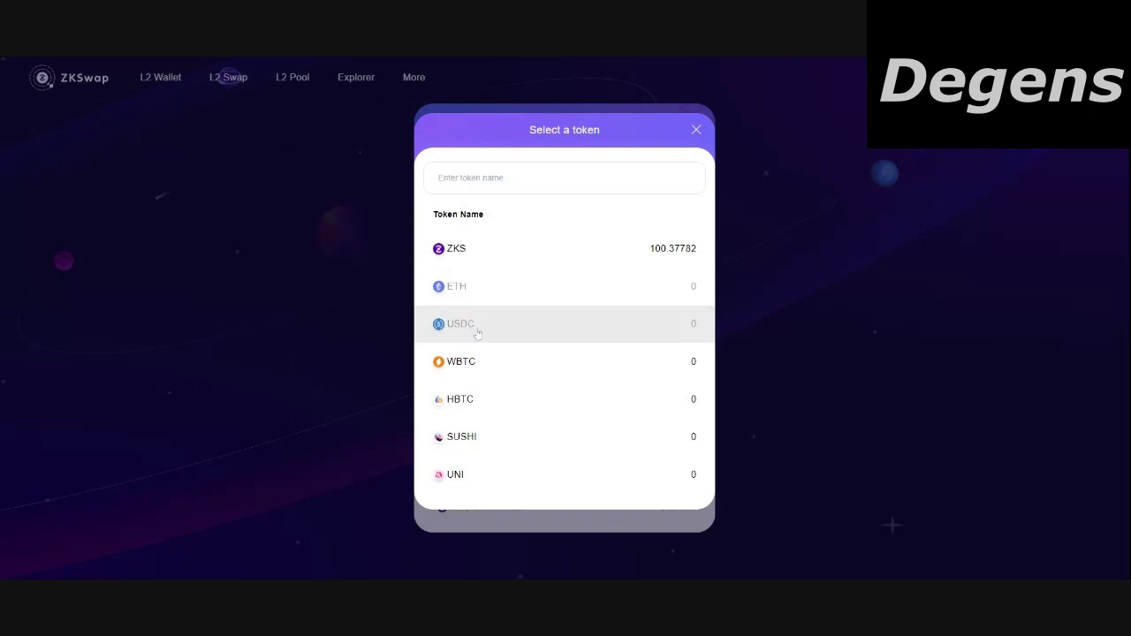
scroll(475, 330, "down", 1)
scroll(487, 345, "down", 1)
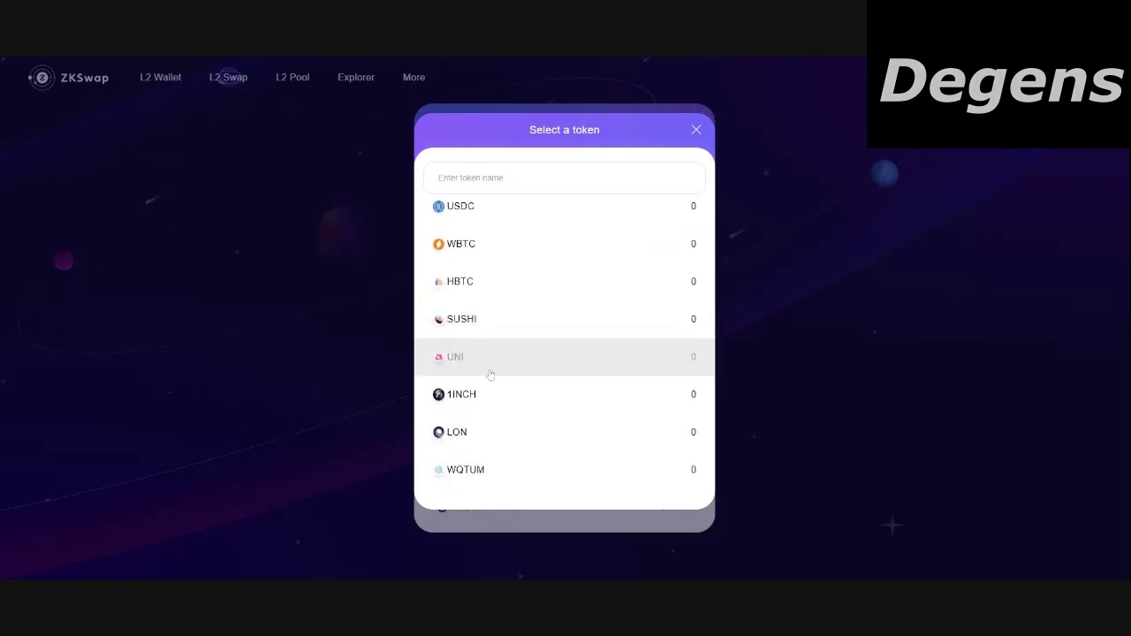
scroll(490, 375, "down", 2)
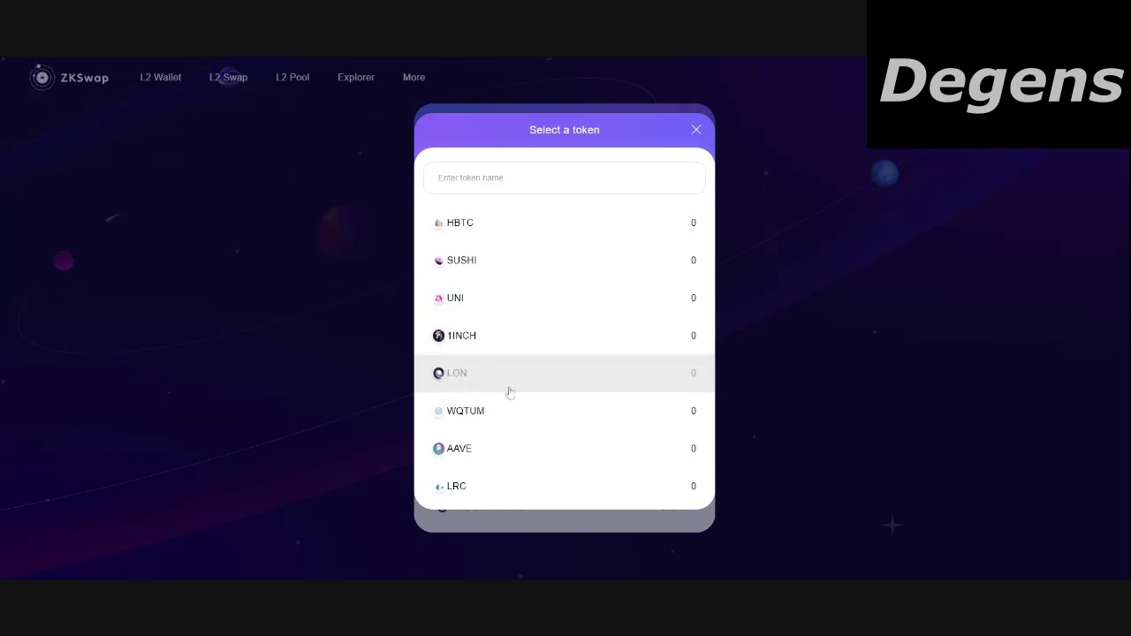
scroll(511, 416, "down", 3)
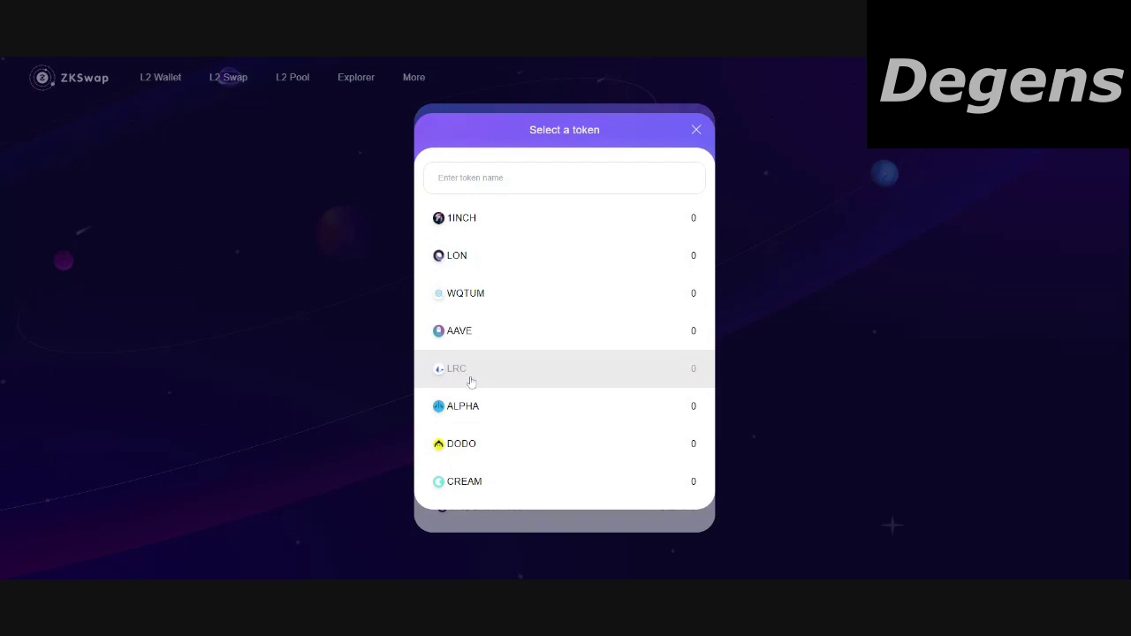
scroll(522, 420, "down", 1)
scroll(521, 427, "down", 1)
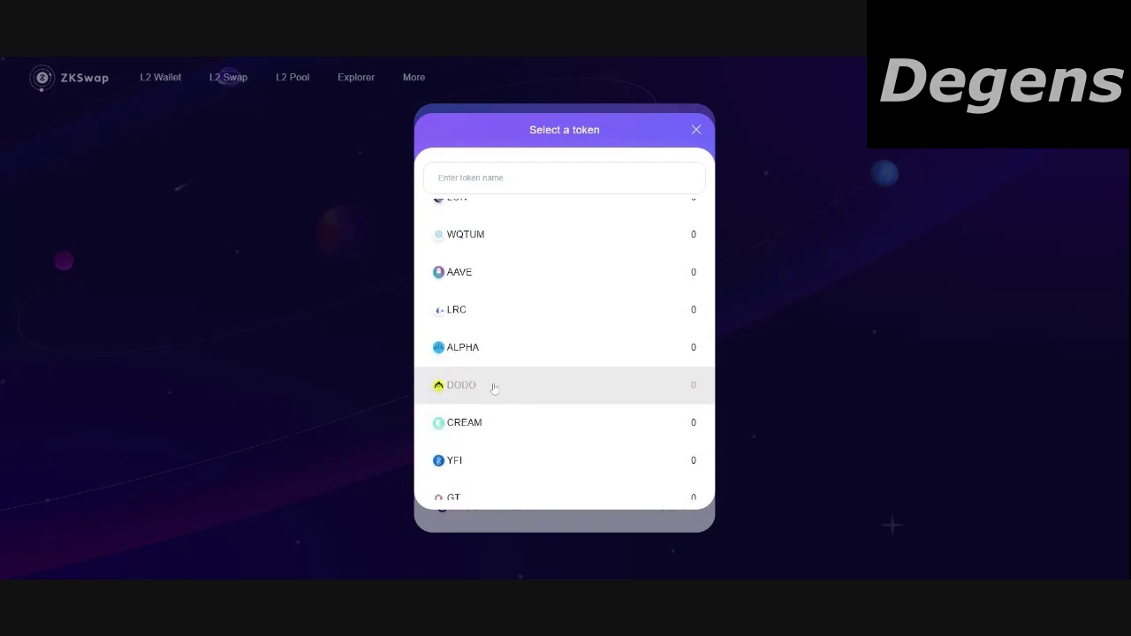
scroll(507, 437, "down", 3)
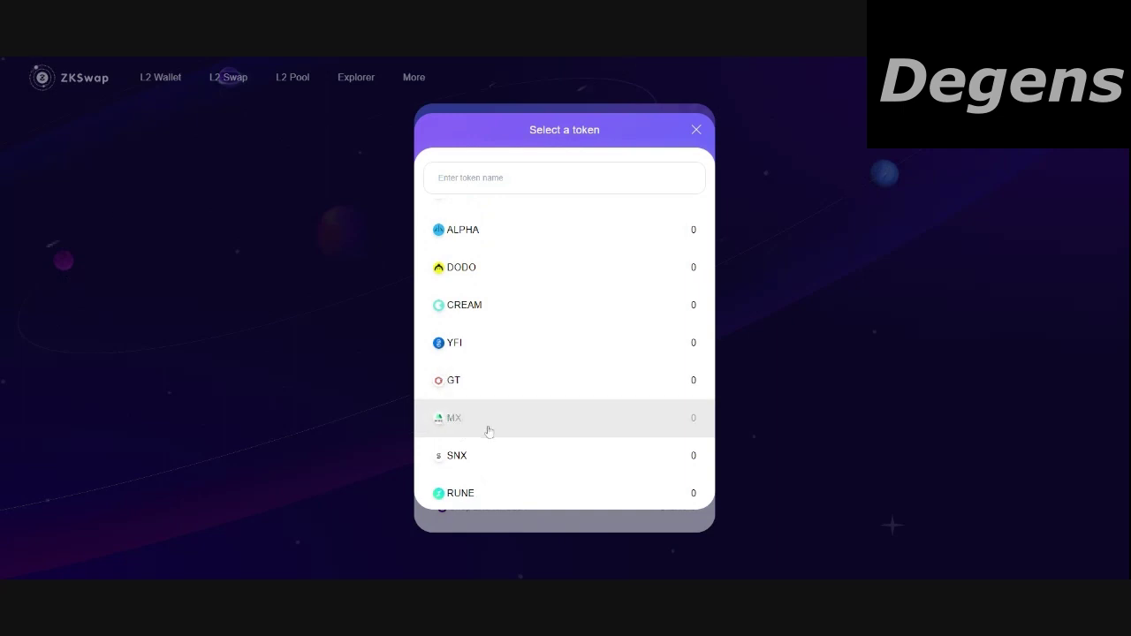
scroll(495, 450, "down", 2)
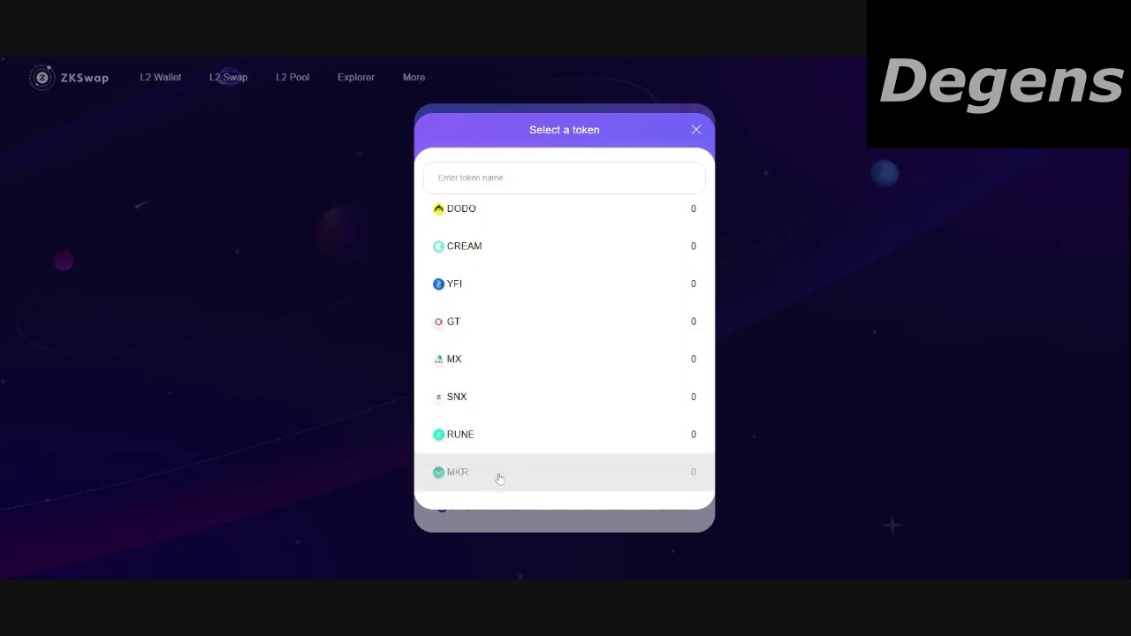
scroll(500, 473, "down", 3)
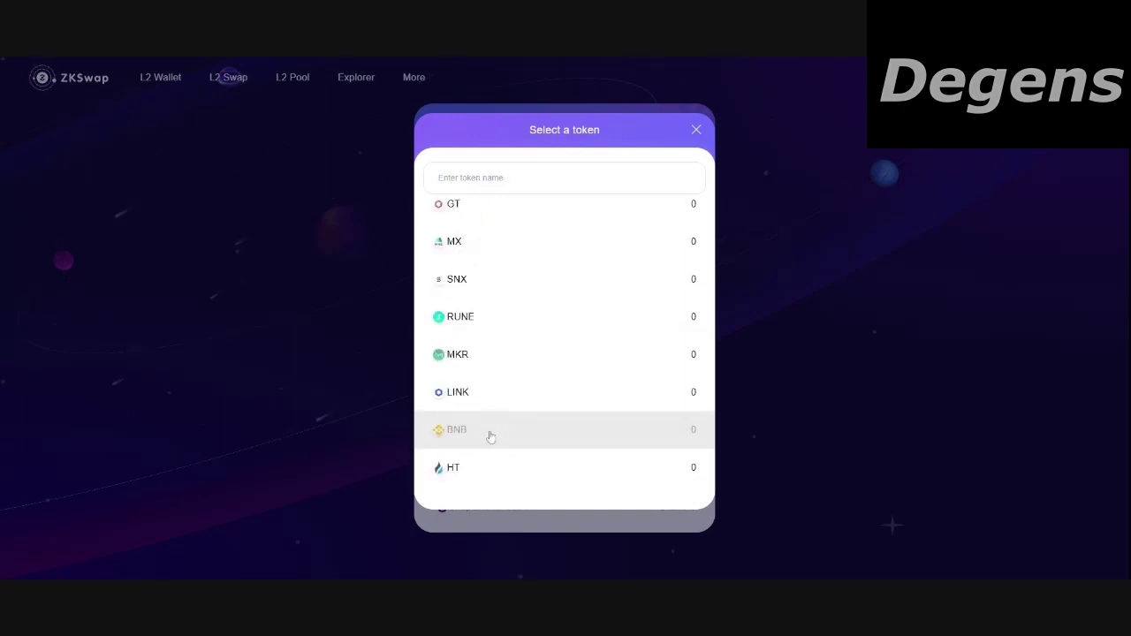
scroll(500, 442, "down", 2)
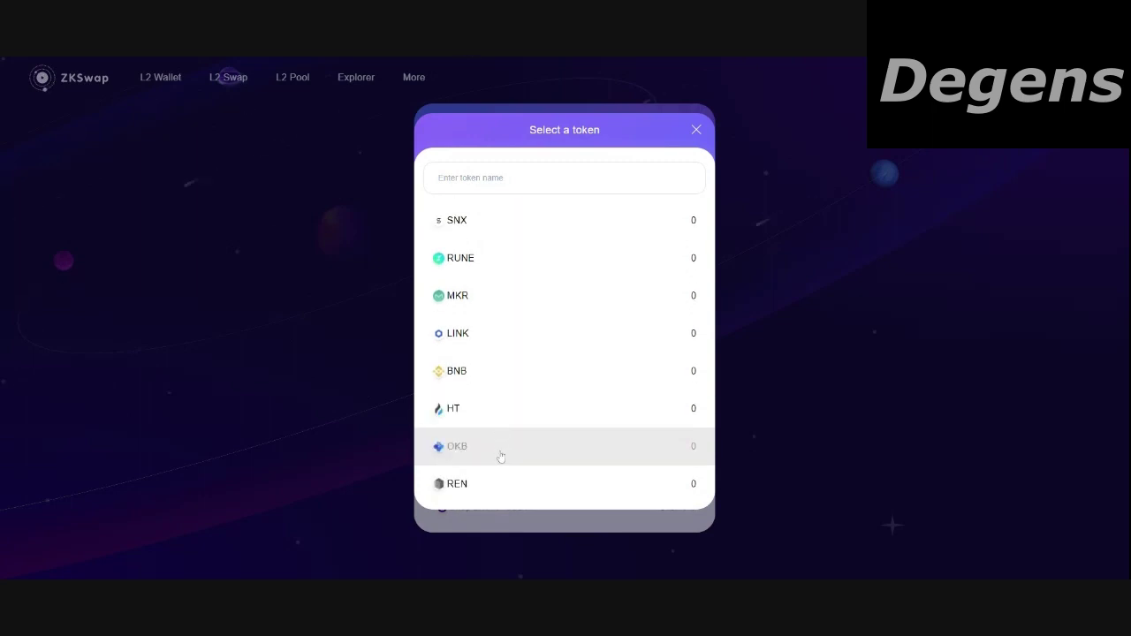
scroll(501, 456, "down", 2)
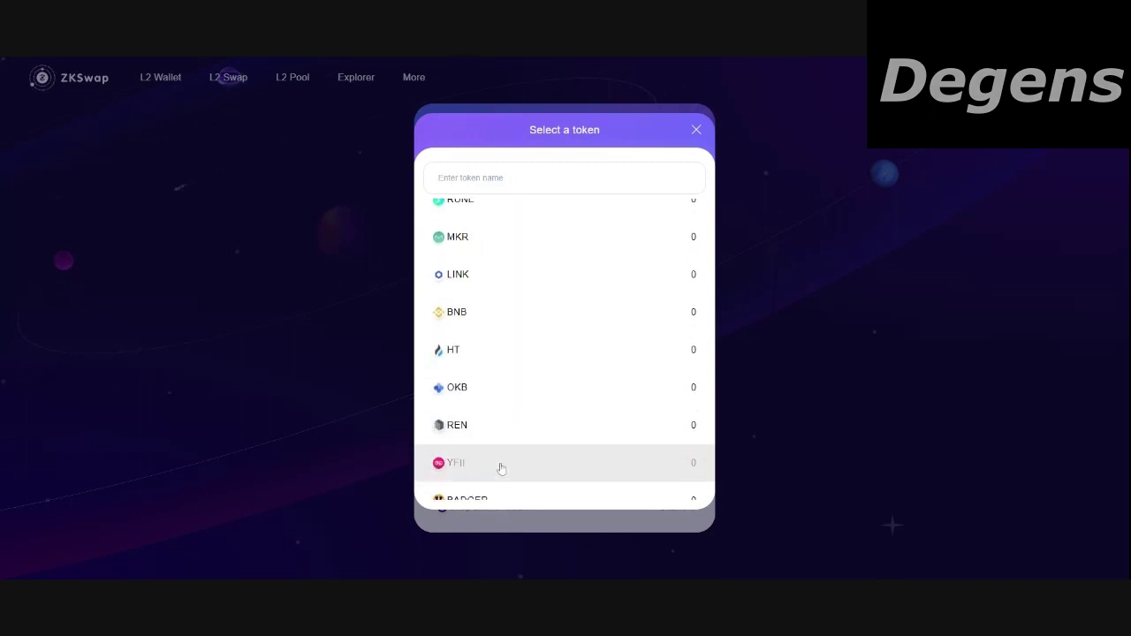
scroll(500, 467, "down", 2)
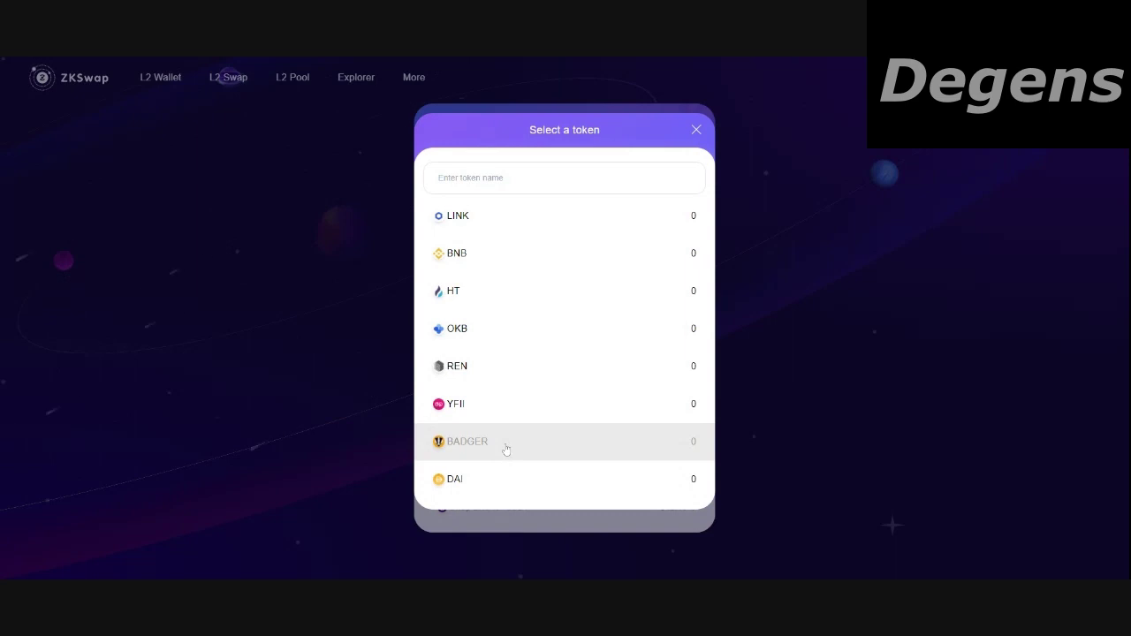
scroll(506, 446, "down", 1)
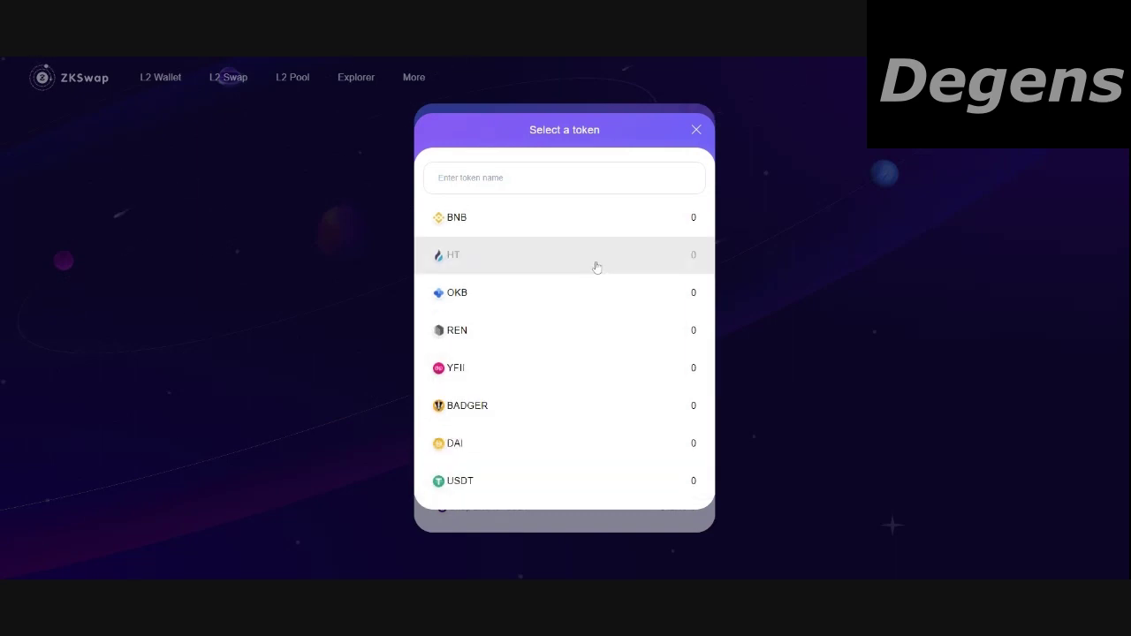
left_click(697, 130)
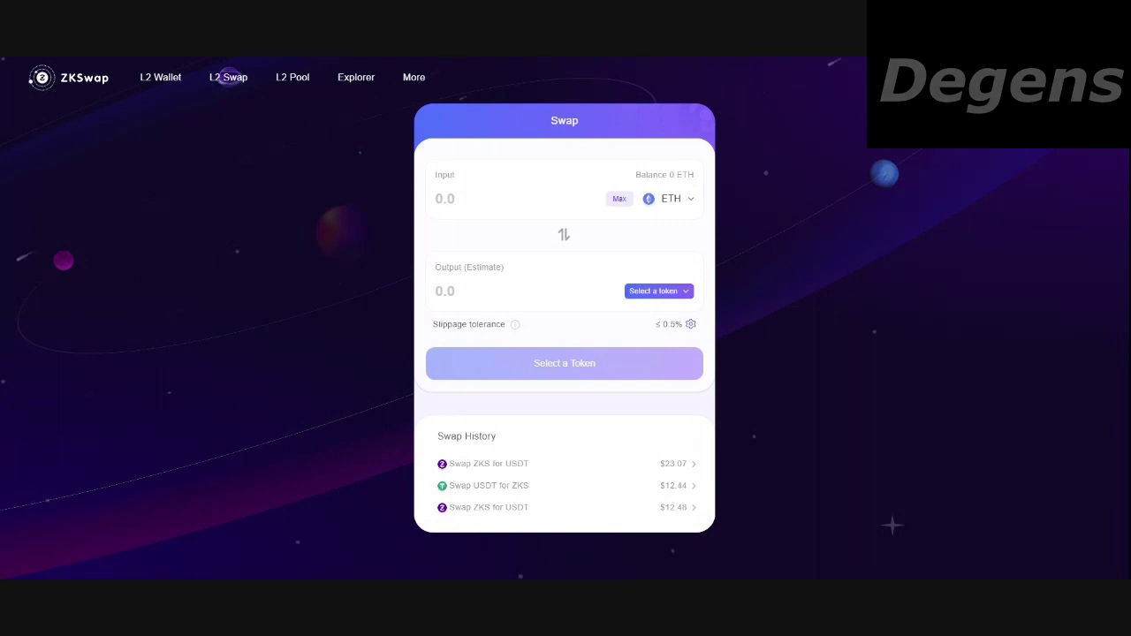
Show the L2 Wallet overview with $232.22 total assets and 100.3778 ZKS
left_click(158, 79)
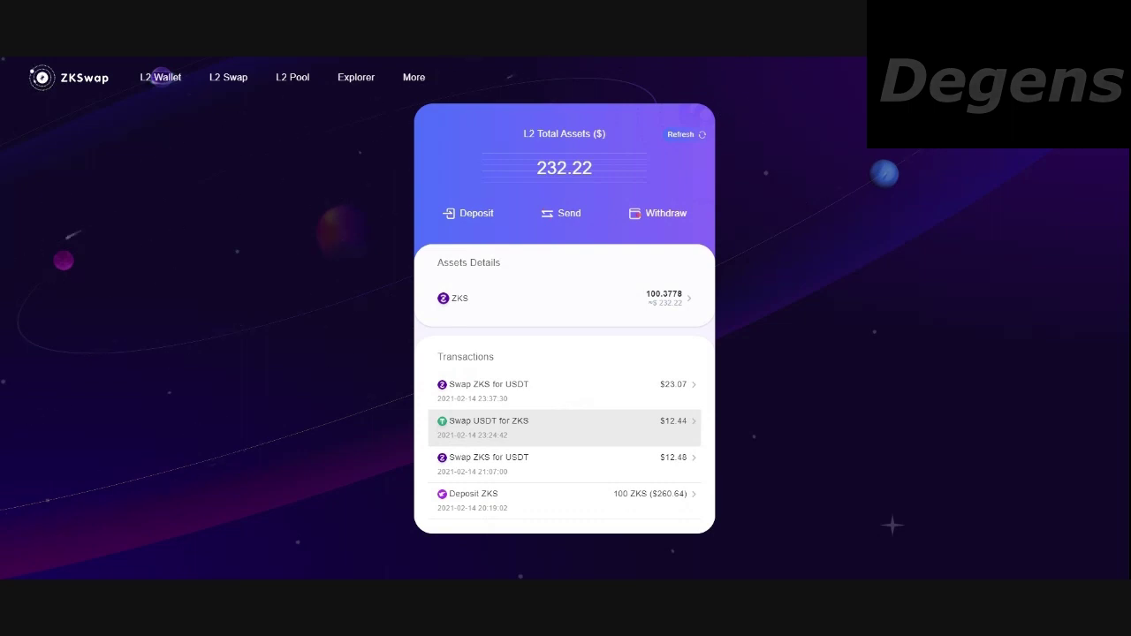
Refresh the L2 Total Assets card so balances read 90.3778 ZKS and 23.0657 USDT
left_click(700, 137)
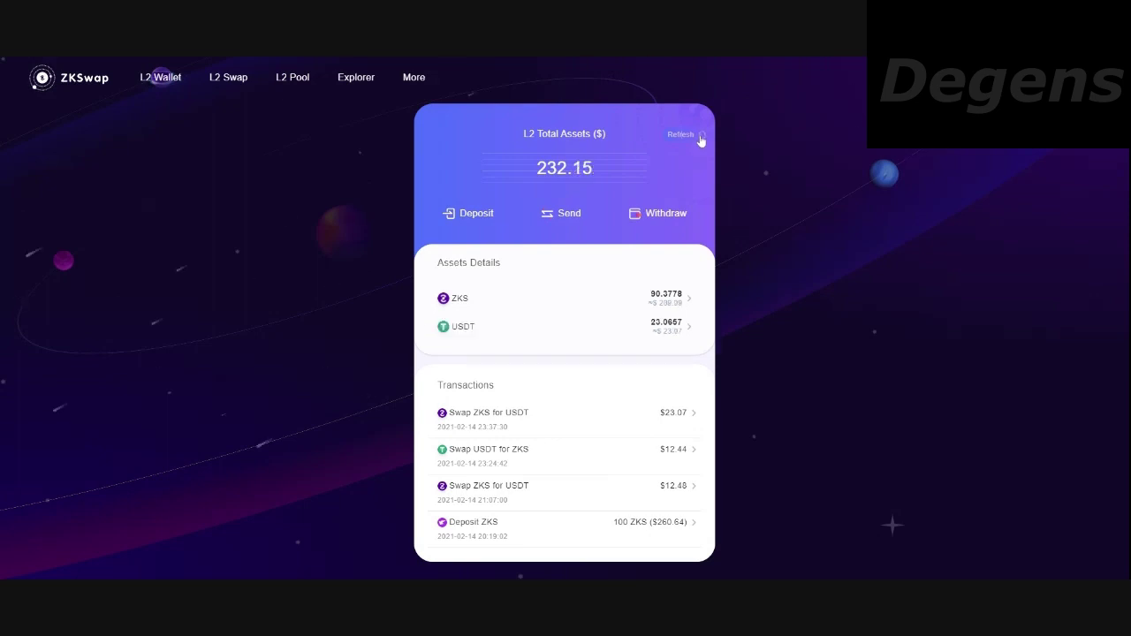